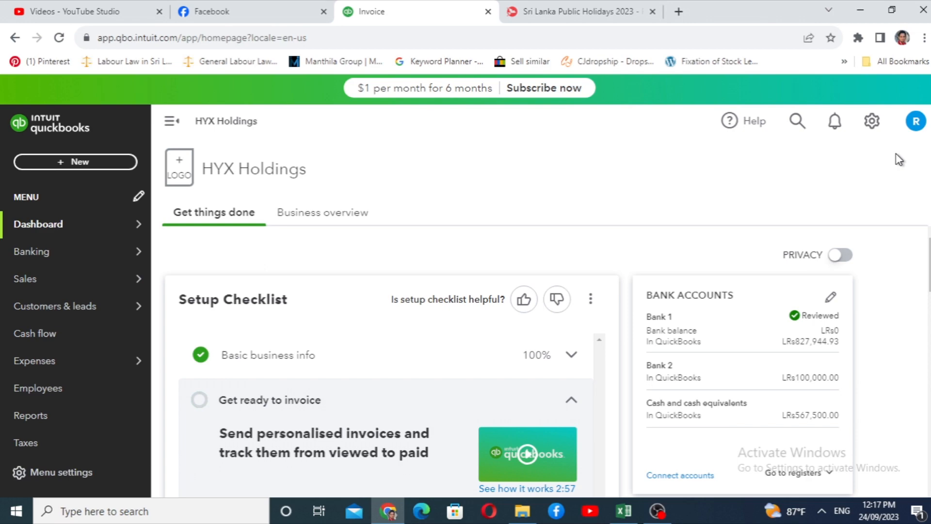
# Open a new invoice form and examine its totals section for a discount field
pyautogui.moveTo(28, 237)
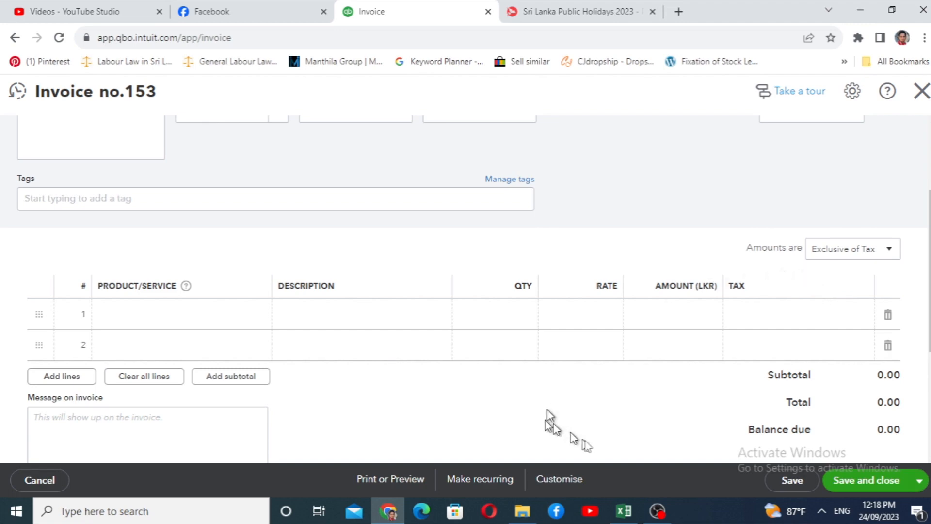
pyautogui.scroll(-4, 547, 410)
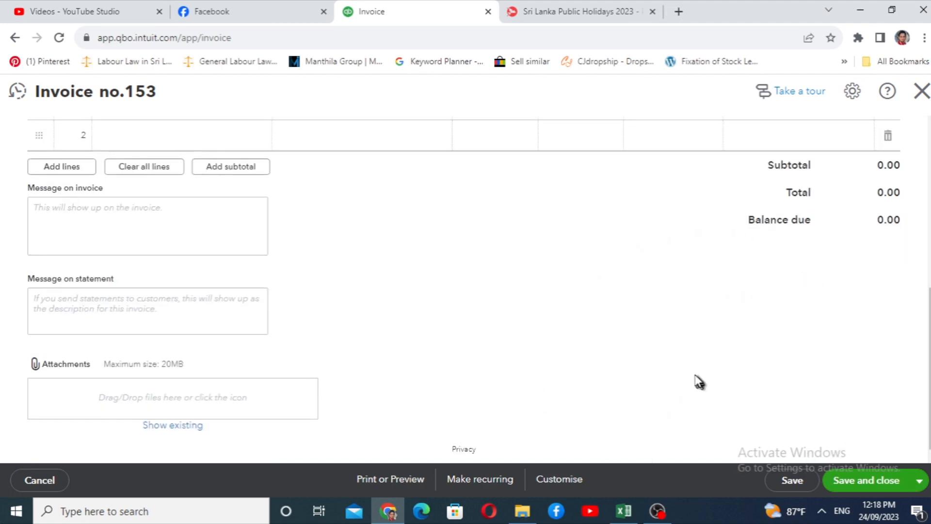
pyautogui.scroll(6, 698, 382)
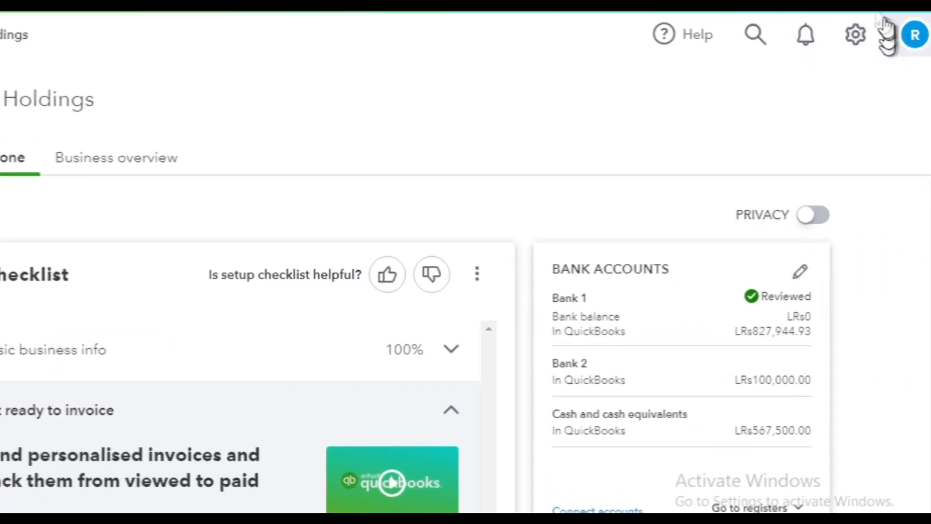
# Enable the Discount option in the company's sales form content settings and save the change
pyautogui.click(854, 37)
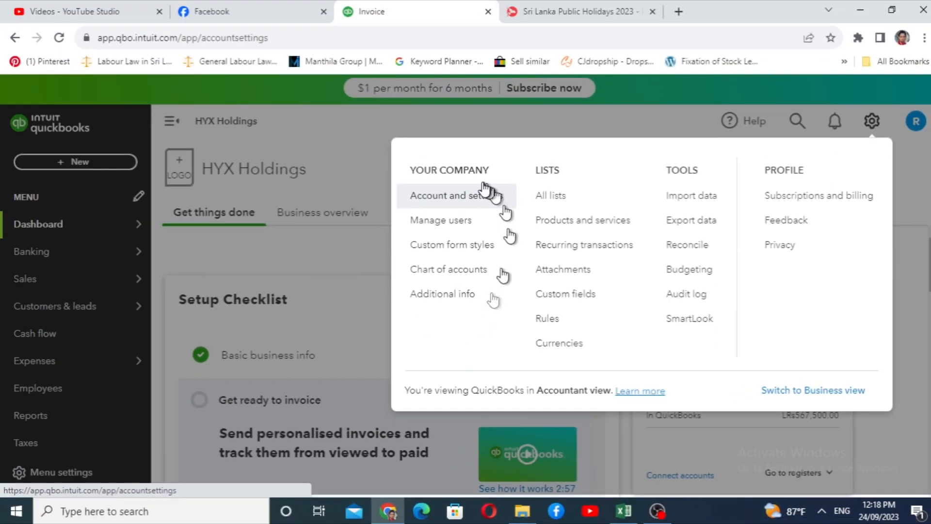
pyautogui.click(306, 137)
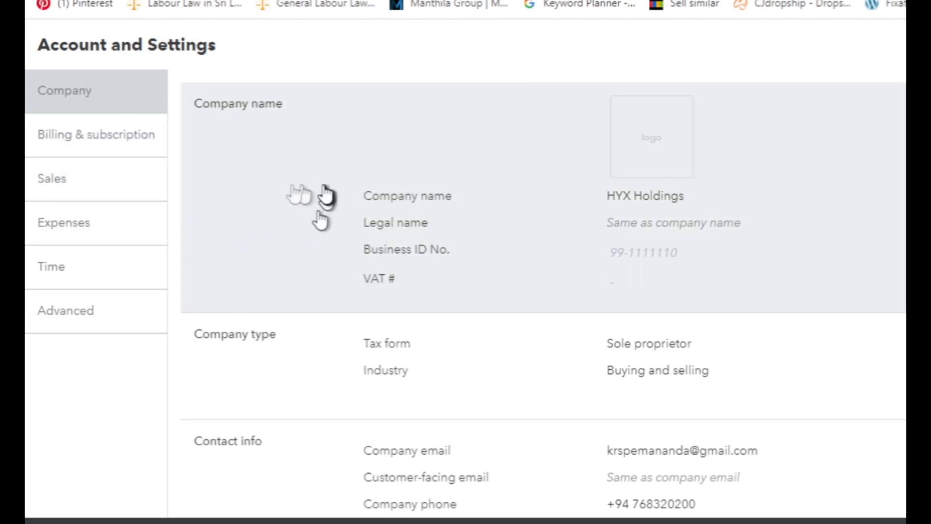
pyautogui.click(89, 182)
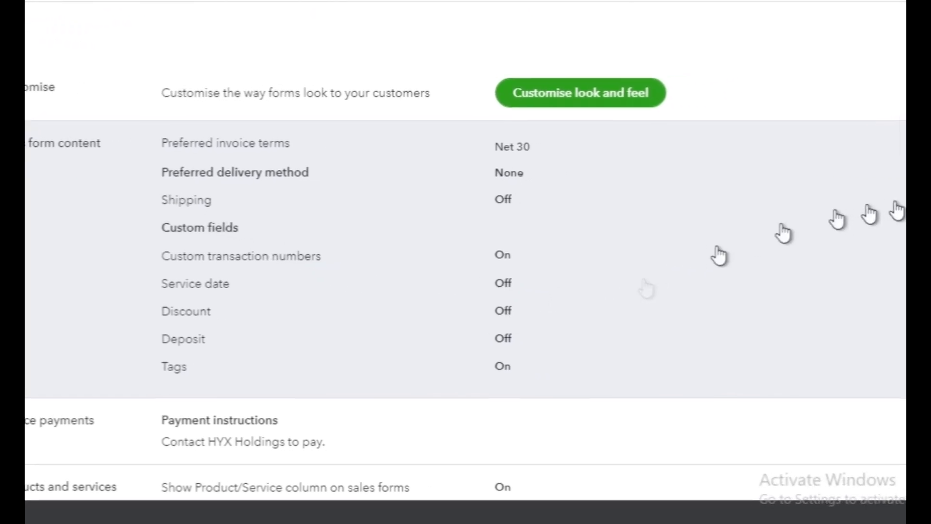
pyautogui.click(856, 141)
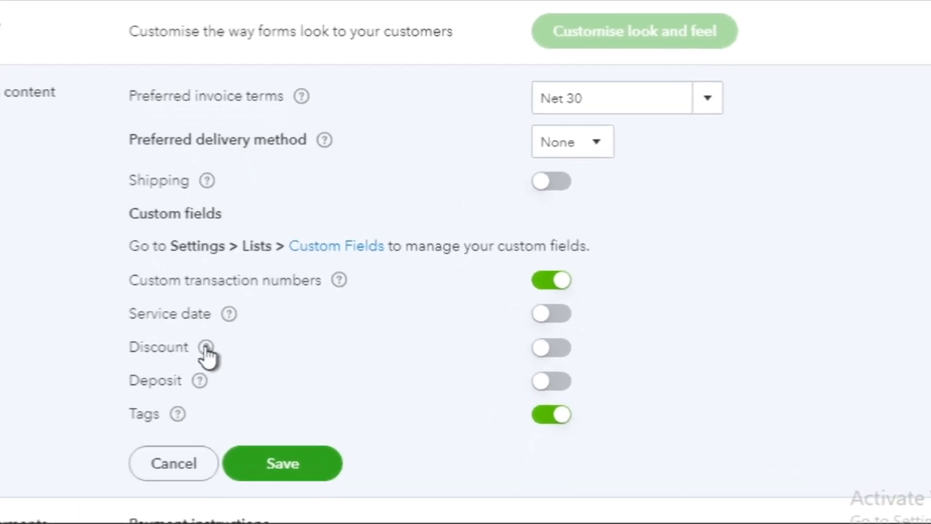
pyautogui.click(207, 346)
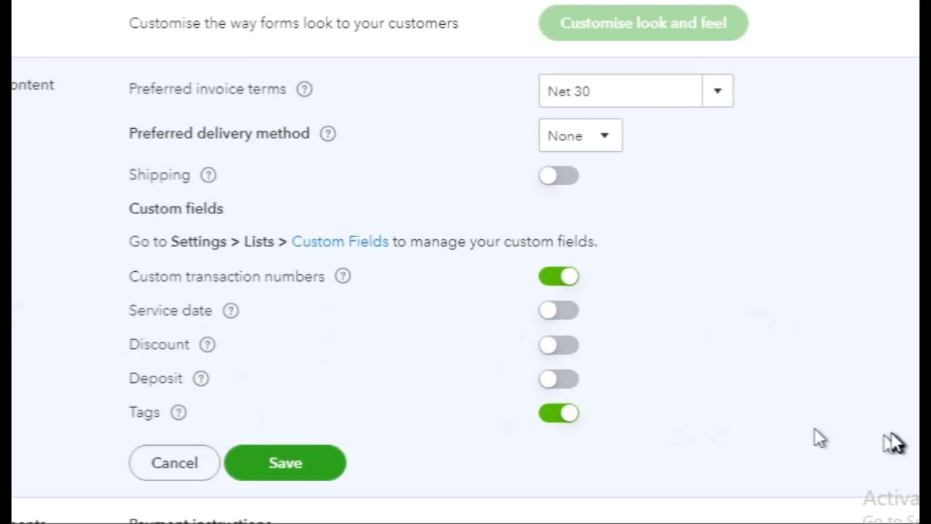
pyautogui.click(561, 349)
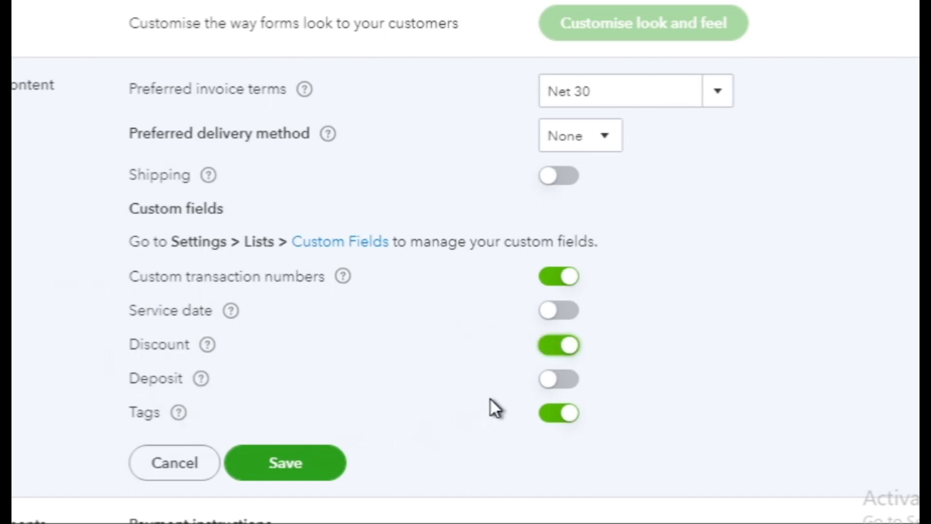
pyautogui.click(286, 466)
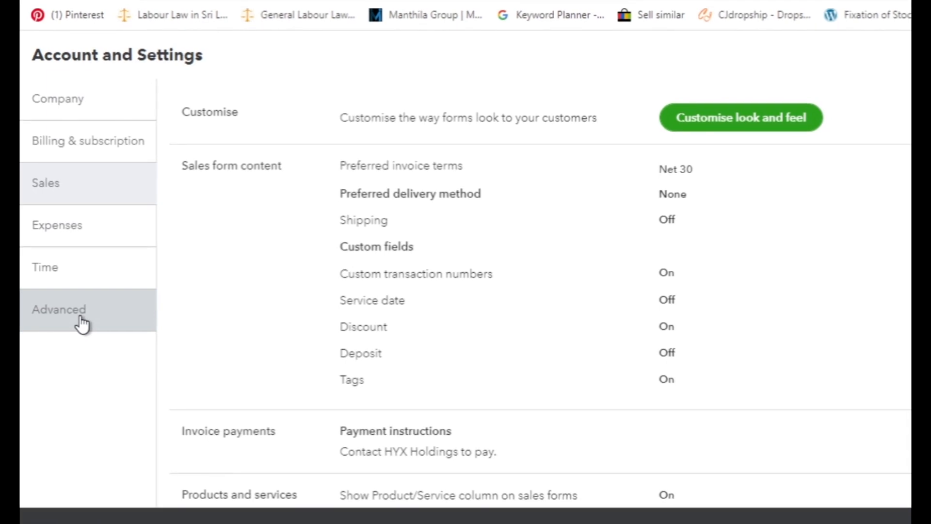
# Set the discount account to Discount Given in the advanced chart of accounts settings, save, and close the settings
pyautogui.click(81, 323)
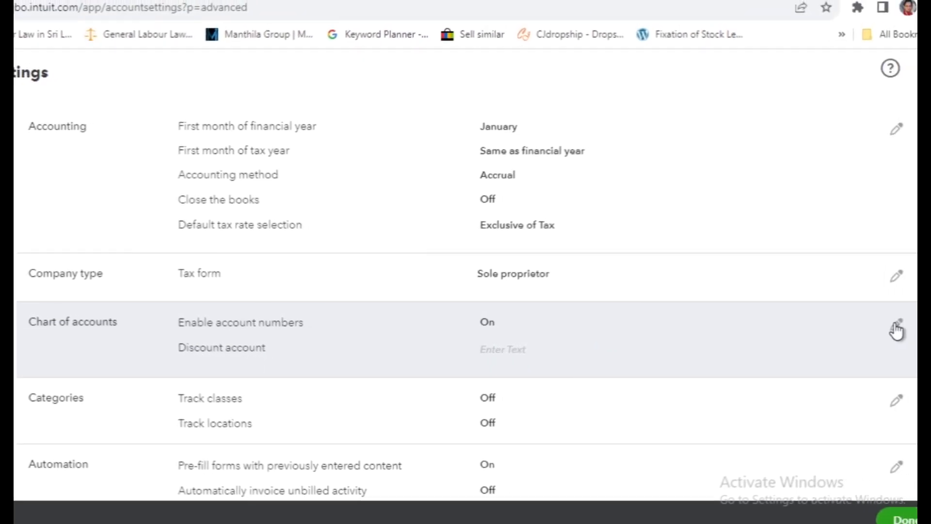
pyautogui.click(896, 325)
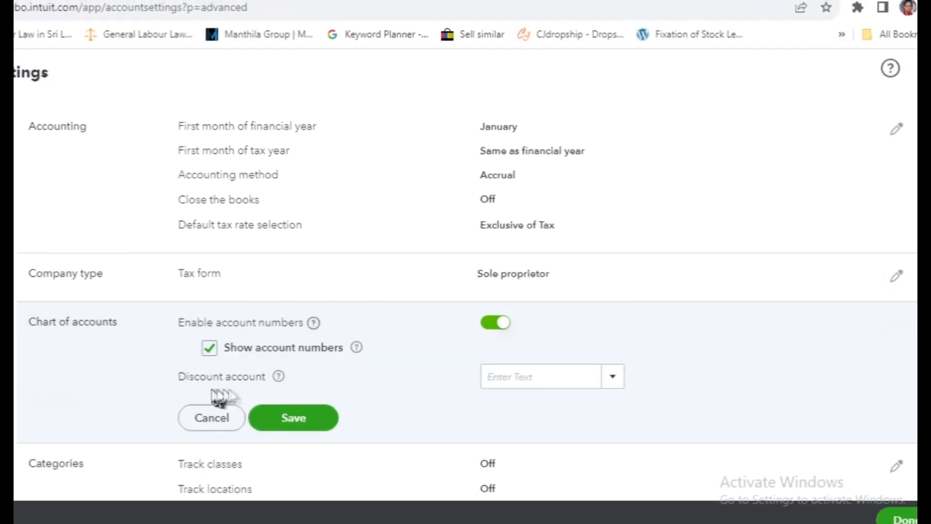
pyautogui.click(614, 377)
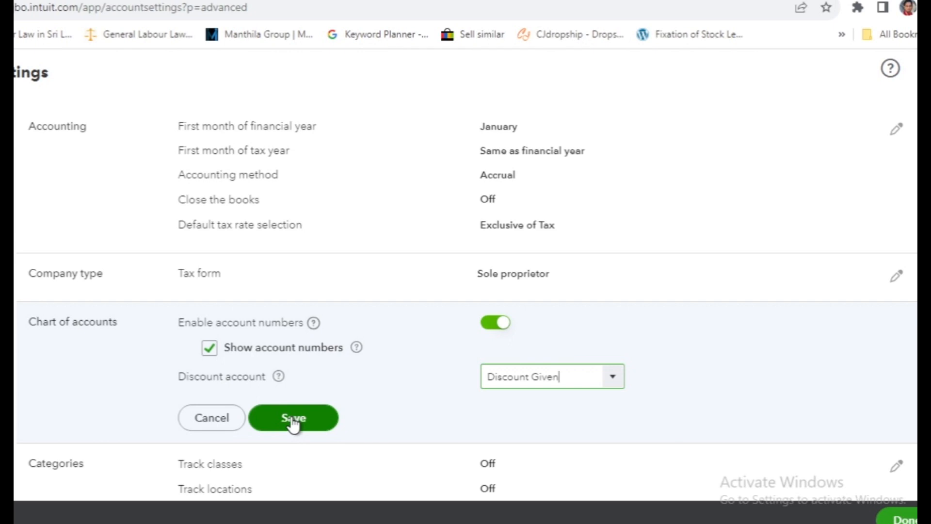
pyautogui.click(293, 420)
pyautogui.click(293, 420)
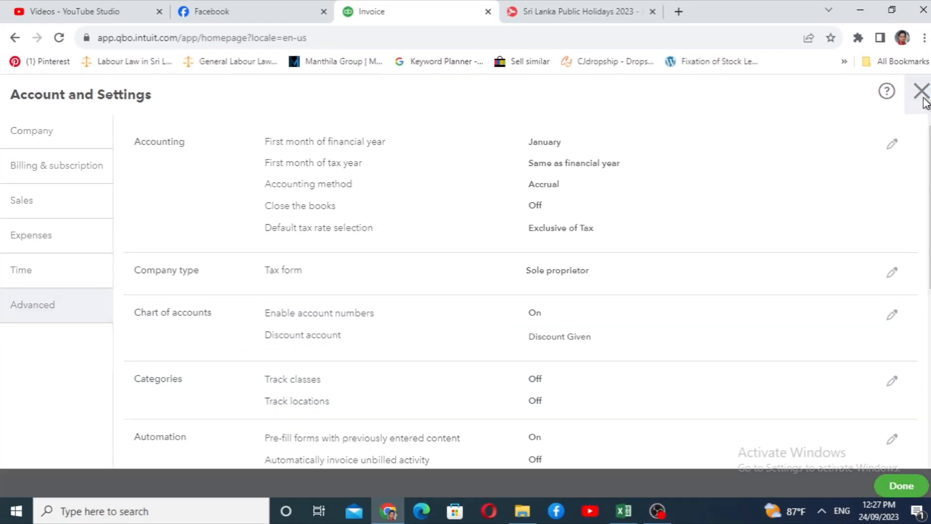
pyautogui.click(923, 97)
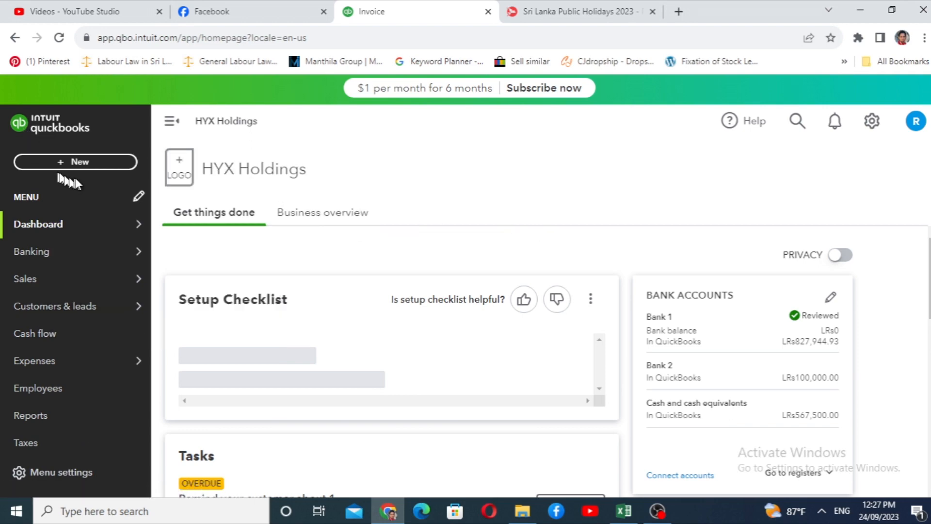
# Start a new invoice and check the discount type choices in its totals section
pyautogui.click(64, 165)
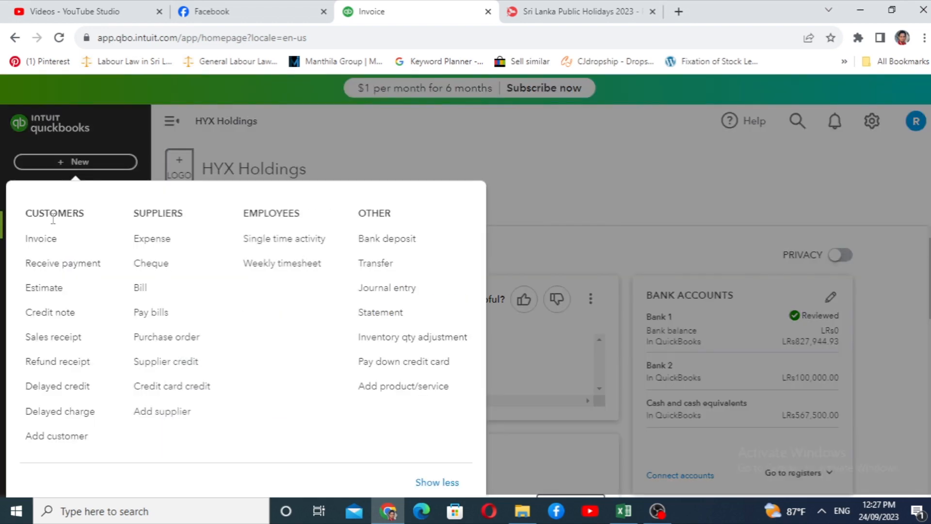
pyautogui.click(34, 240)
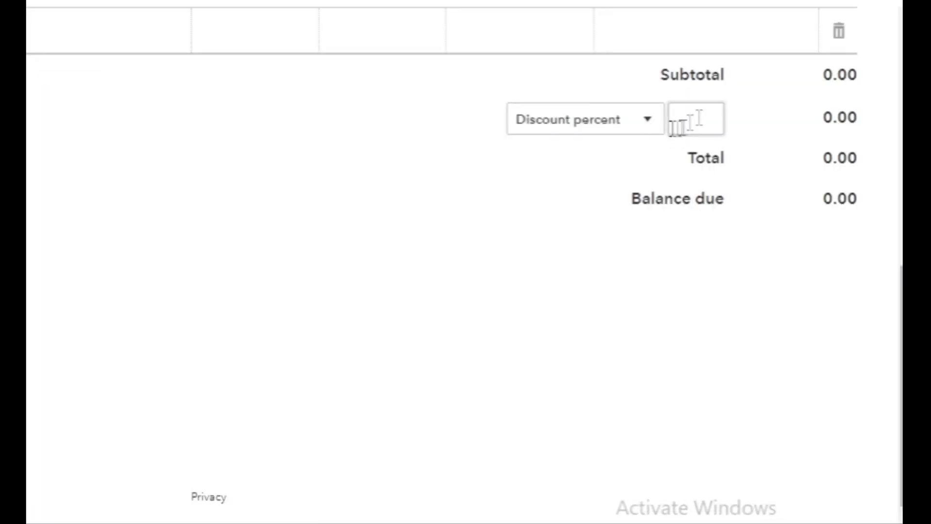
pyautogui.click(648, 131)
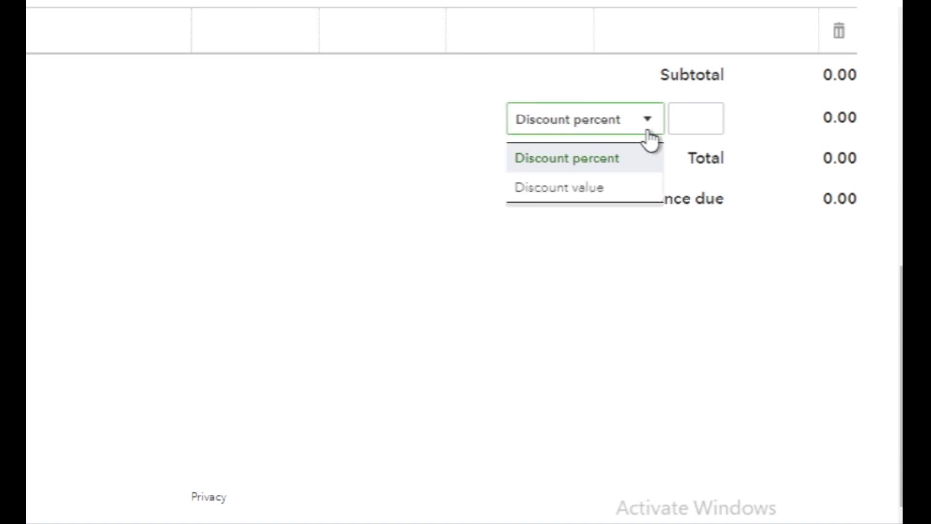
pyautogui.click(615, 189)
pyautogui.scroll(5, 291, 196)
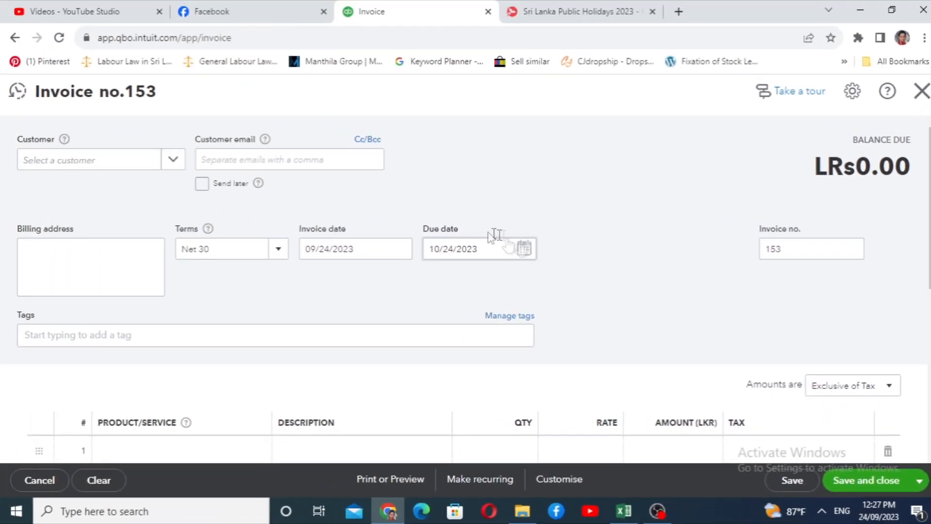
# Choose Customer 1 as the customer of the invoice
pyautogui.moveTo(387, 507)
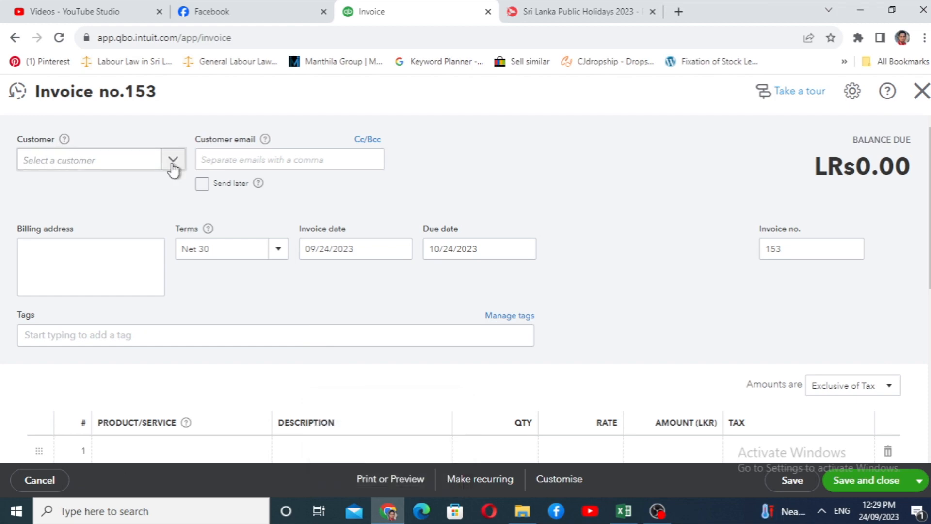
pyautogui.click(172, 164)
pyautogui.click(120, 226)
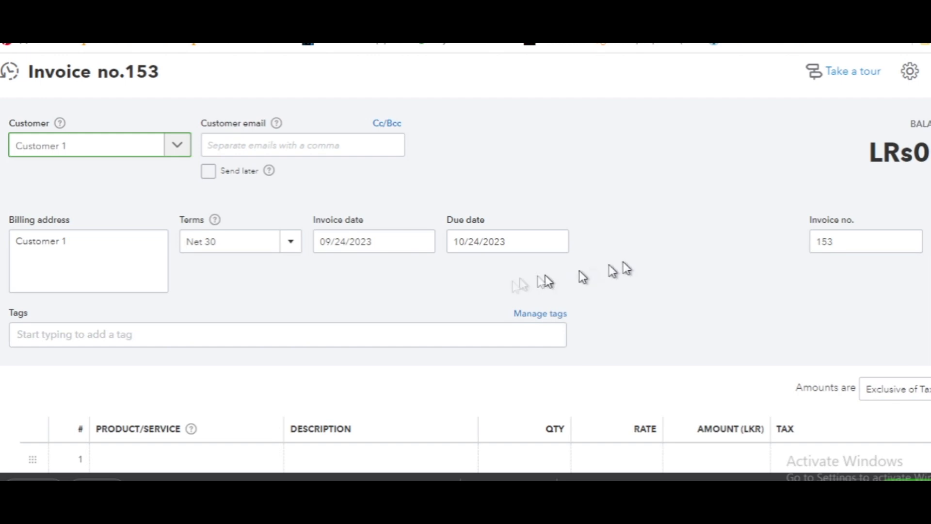
# Fill the first invoice line with Item 10, quantity 2, and VAT (15%) as the tax
pyautogui.scroll(-1, 228, 374)
pyautogui.click(173, 389)
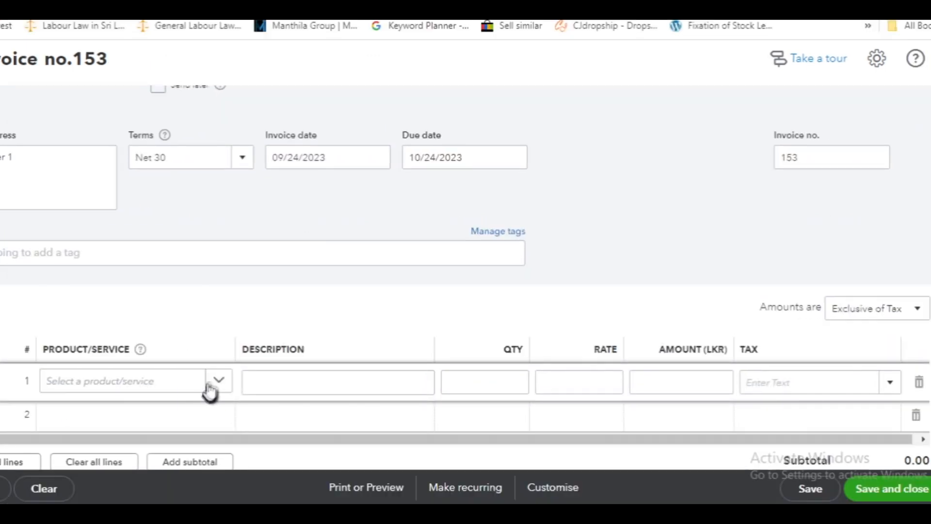
pyautogui.click(219, 381)
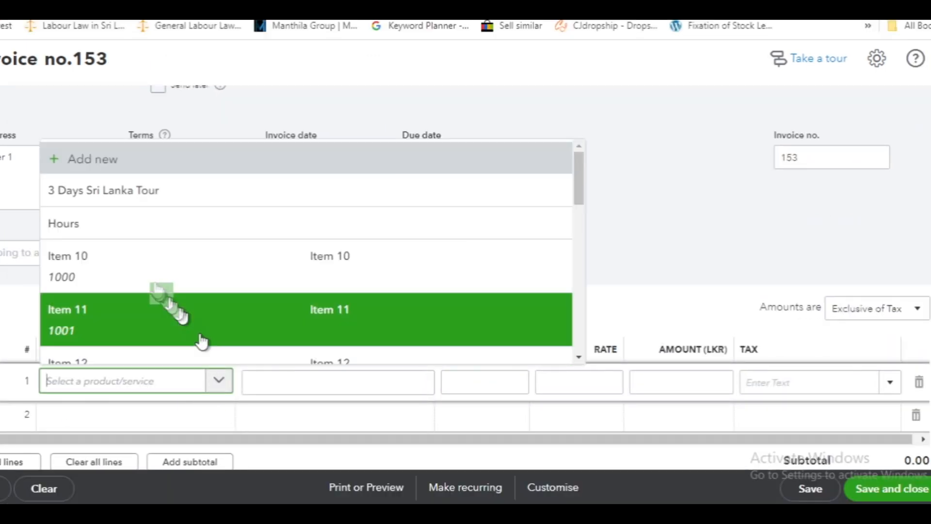
pyautogui.click(141, 268)
pyautogui.click(485, 380)
pyautogui.write('2')
pyautogui.click(804, 383)
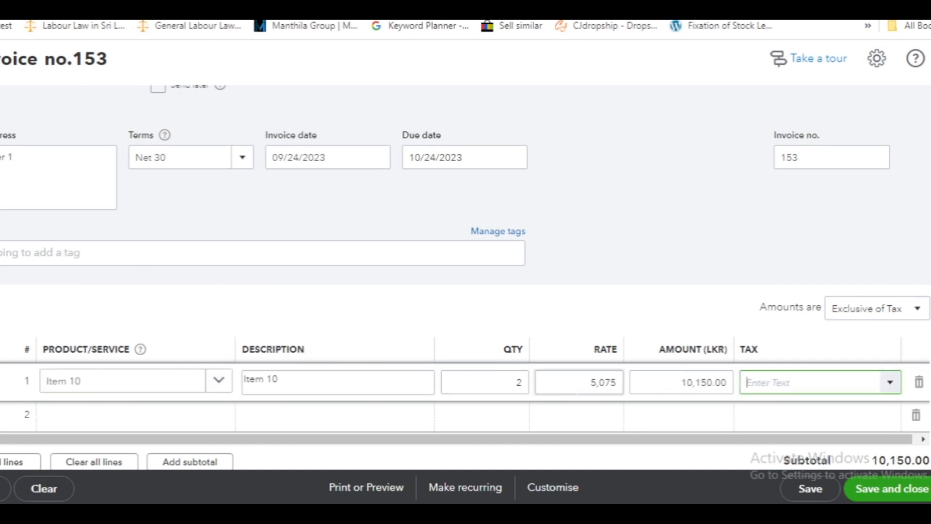
pyautogui.click(891, 384)
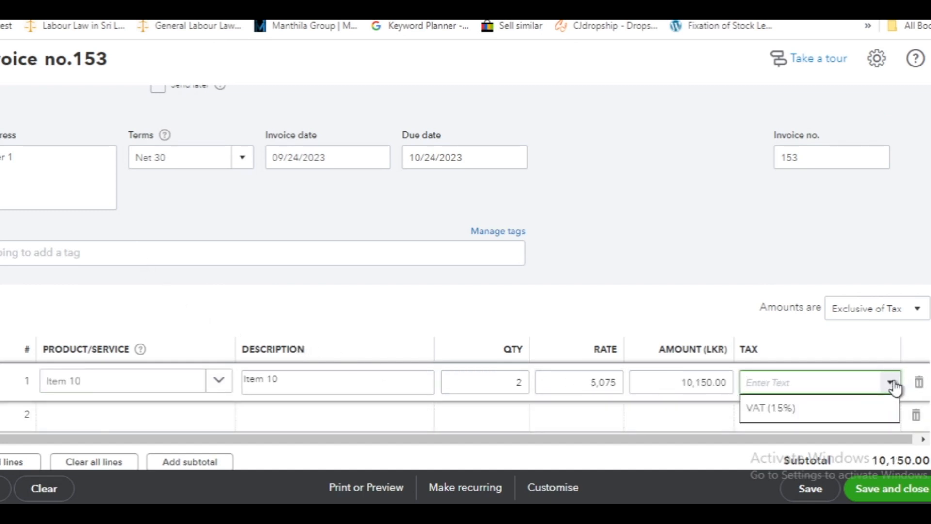
pyautogui.click(855, 410)
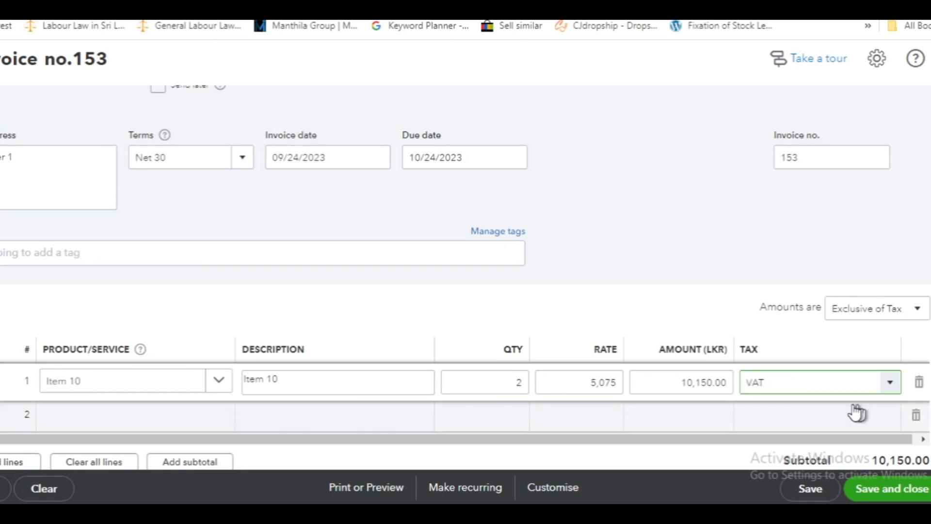
# Apply a discount percent of 10 to the invoice
pyautogui.scroll(-3, 832, 385)
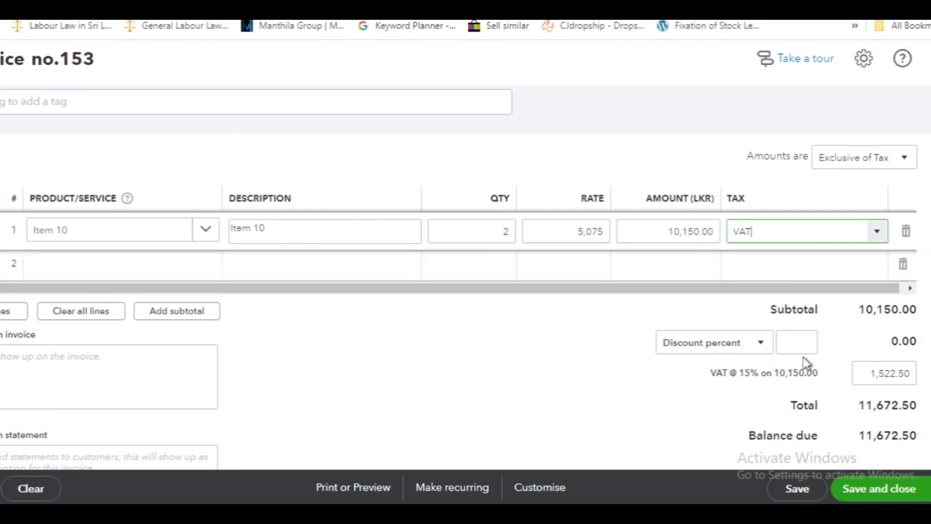
pyautogui.click(762, 347)
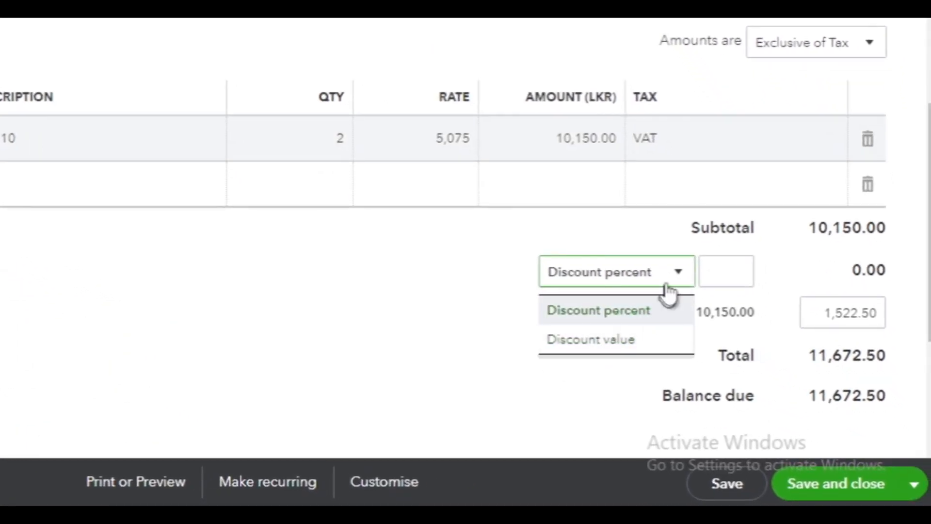
pyautogui.click(640, 310)
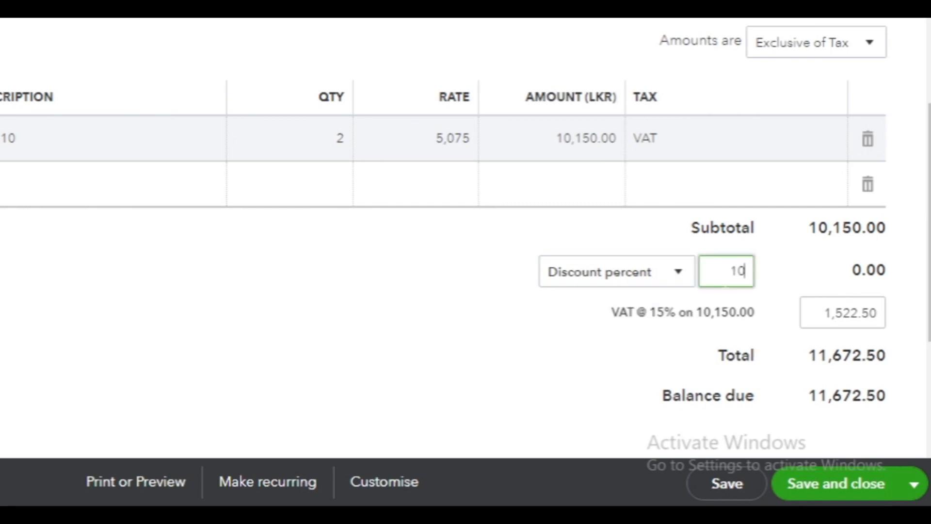
pyautogui.click(630, 333)
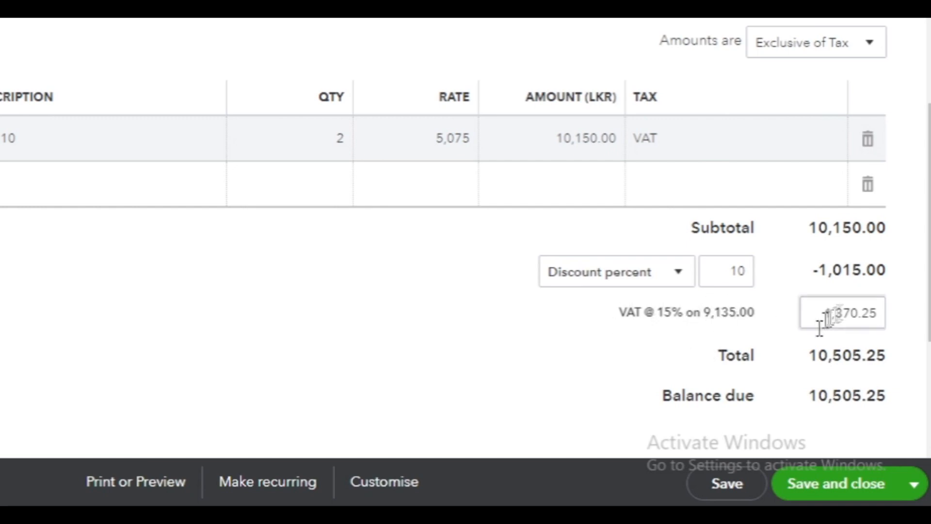
# Review the discounted totals, then save the invoice and close the invoice form
pyautogui.scroll(-2, 796, 313)
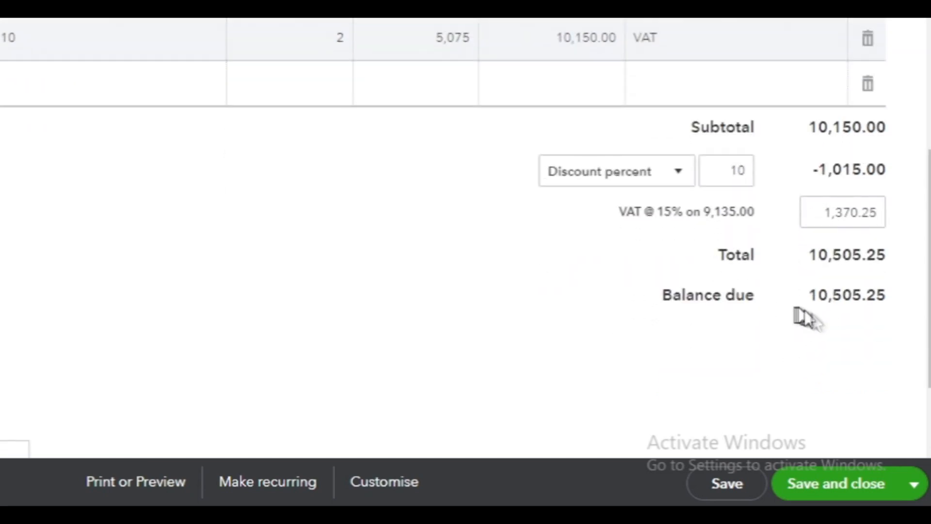
pyautogui.scroll(-2, 869, 284)
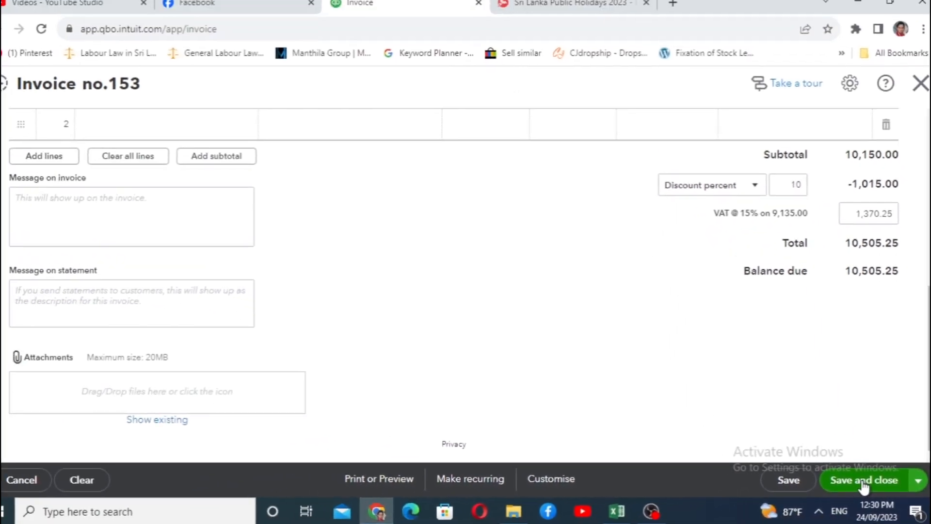
pyautogui.click(862, 482)
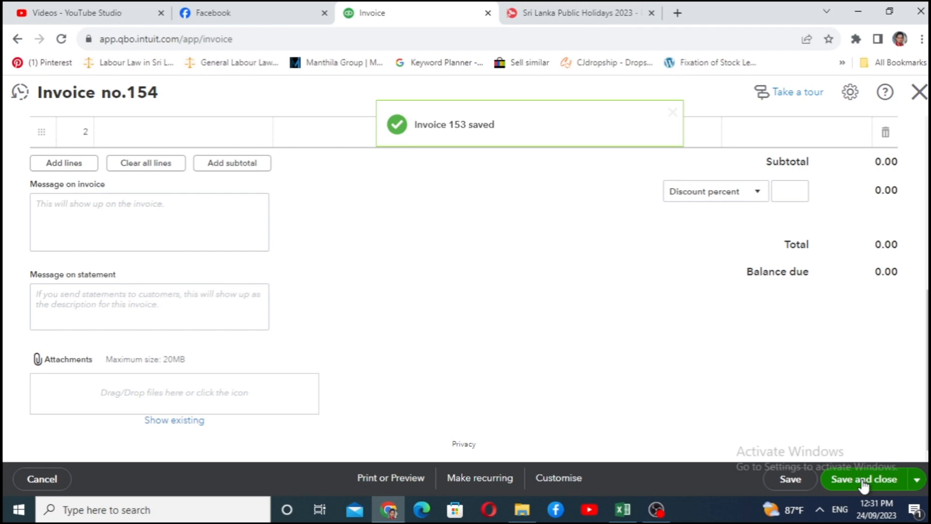
pyautogui.click(919, 92)
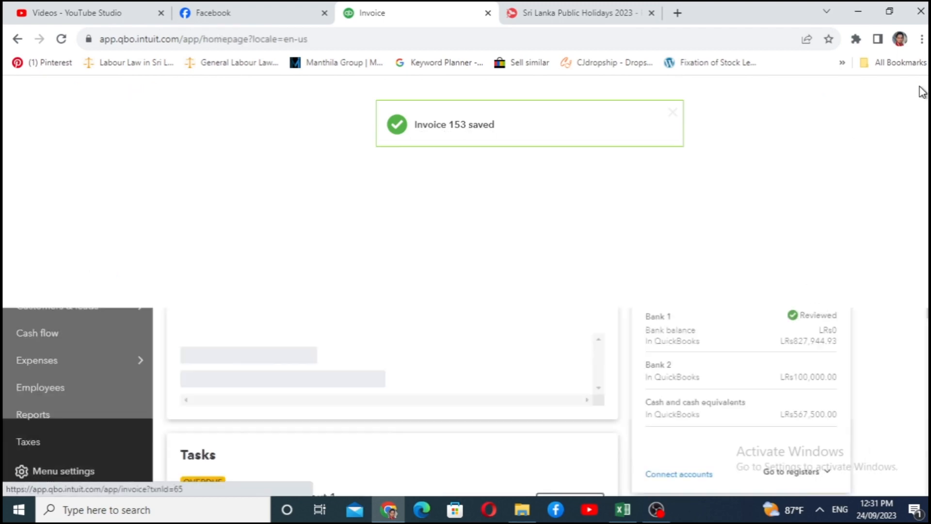
# Open the account QuickReport for Discount Given from the chart of accounts and examine the invoice's discount entry across all columns
pyautogui.scroll(-2, 57, 287)
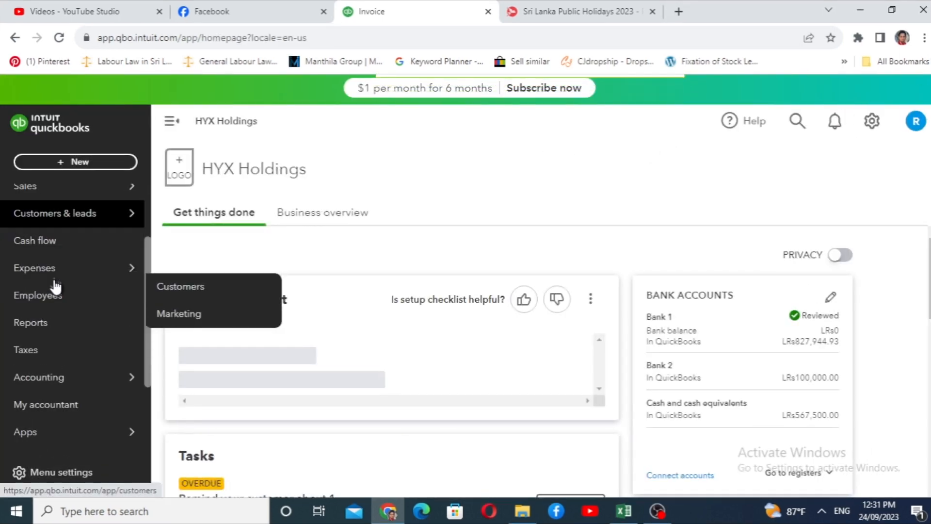
pyautogui.click(39, 377)
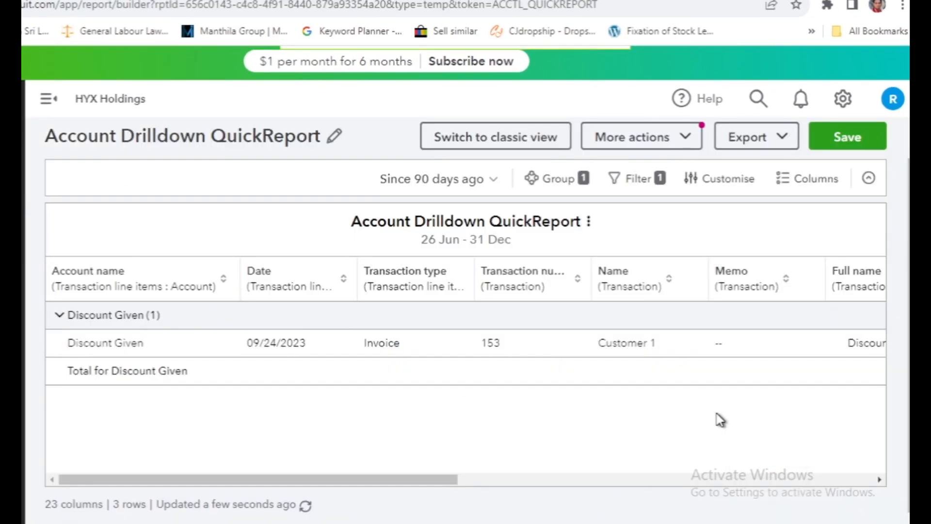
pyautogui.moveTo(380, 479); pyautogui.dragTo(870, 482)
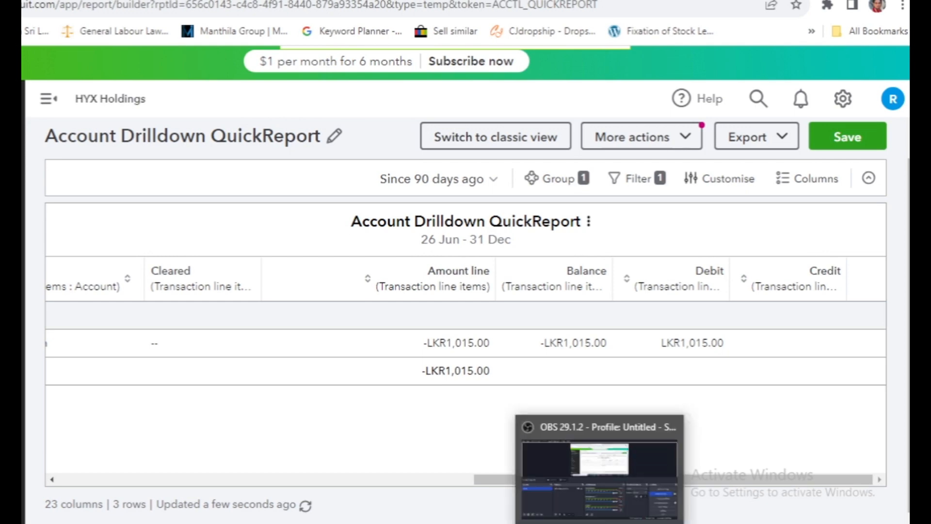
pyautogui.moveTo(537, 480); pyautogui.dragTo(122, 479)
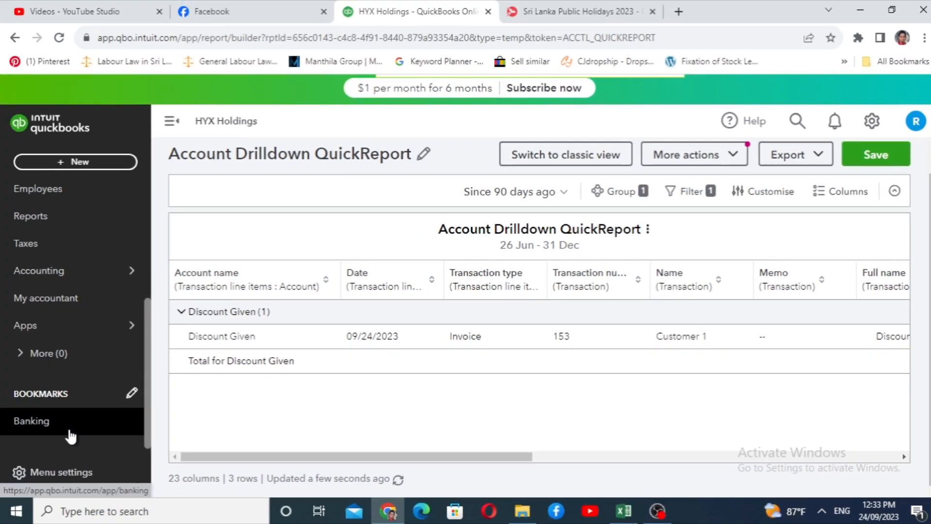
# Open the standard Profit and Loss report and examine the Discount Given line under Income and the Other Income section
pyautogui.moveTo(42, 328)
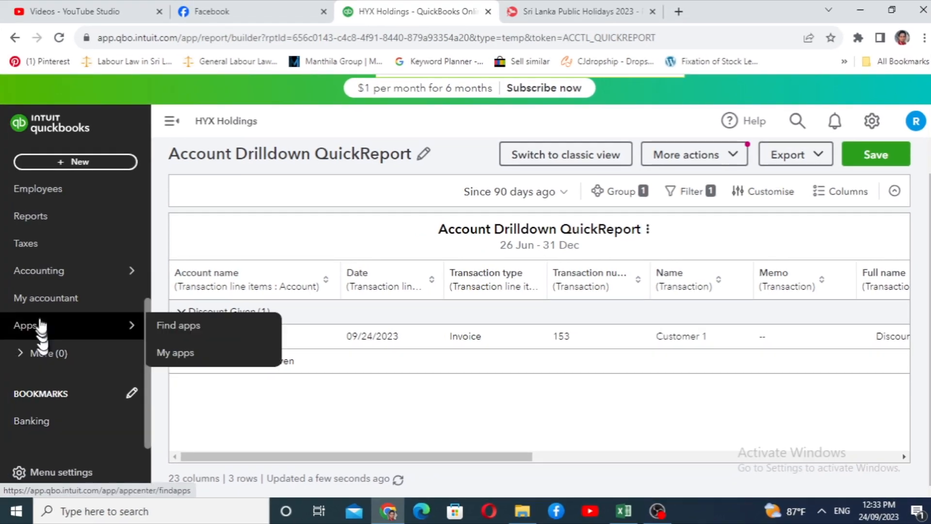
pyautogui.click(51, 225)
pyautogui.scroll(-2, 399, 464)
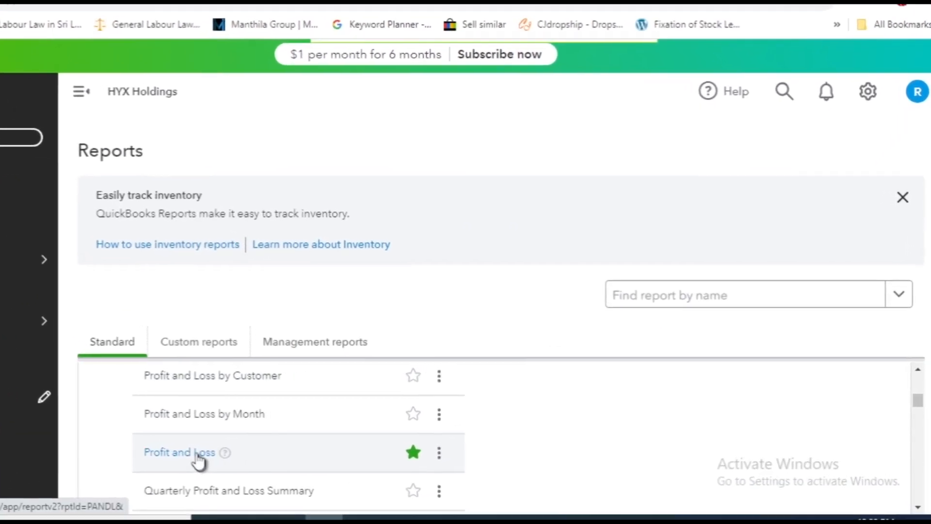
pyautogui.click(196, 454)
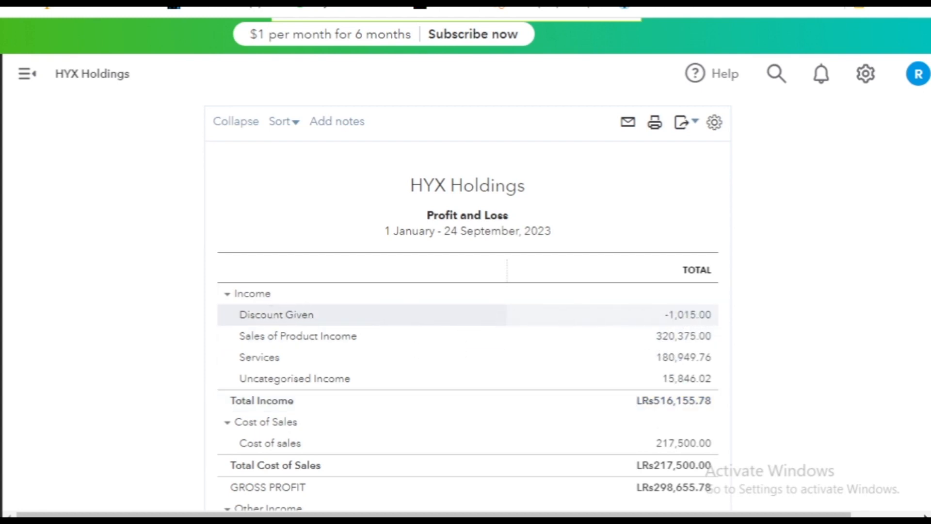
pyautogui.scroll(-2, 287, 456)
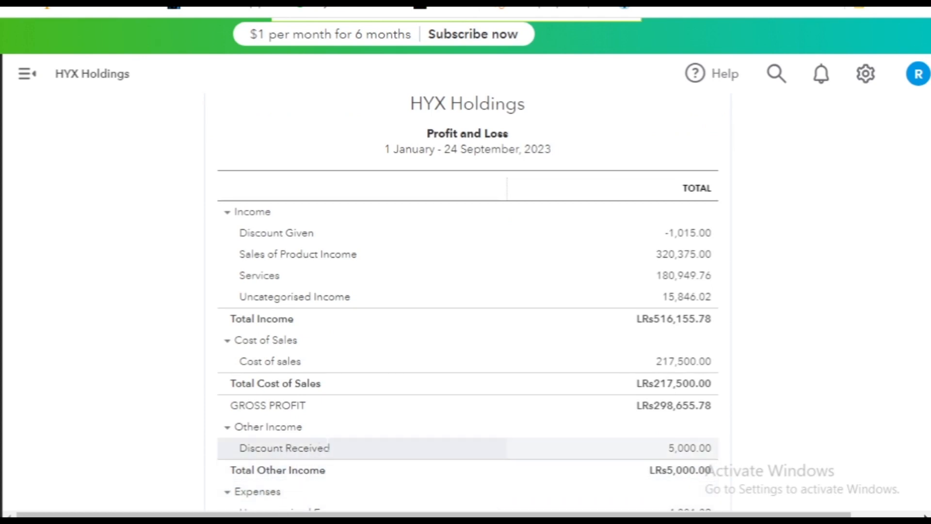
pyautogui.scroll(2, 694, 387)
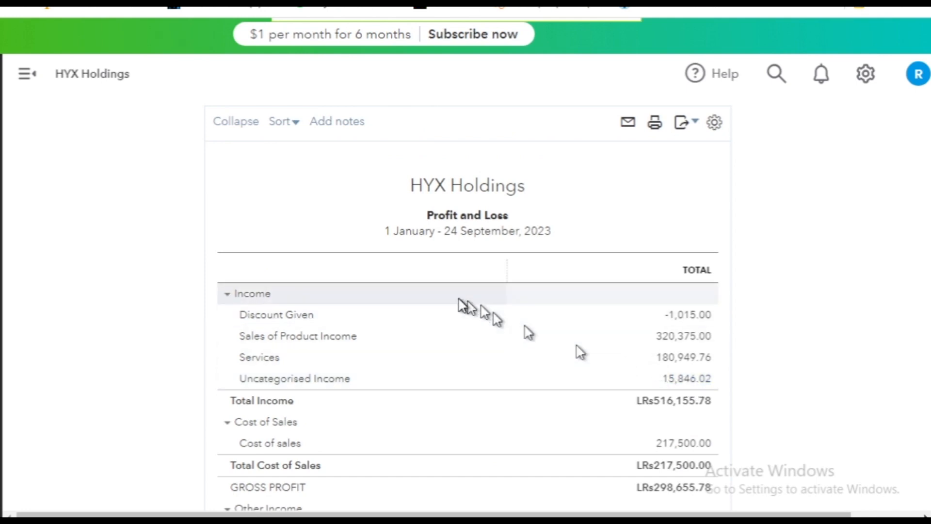